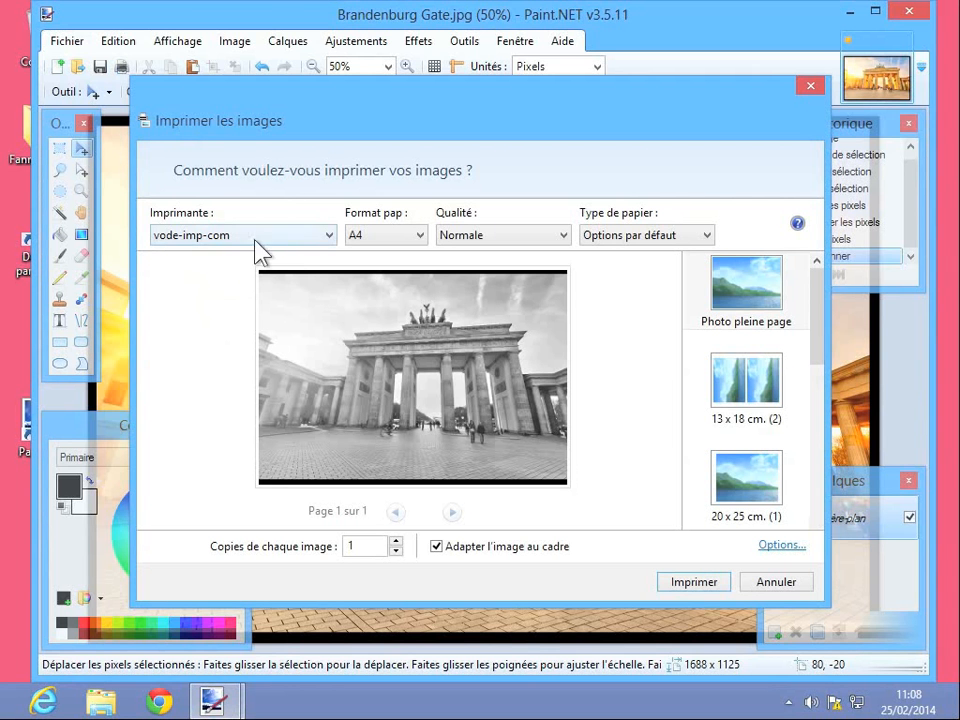
Step: Choose the colour printer vode-imp-color (HP Color LaserJet CM1312nfi MFP) for printing the image
left_click(331, 237)
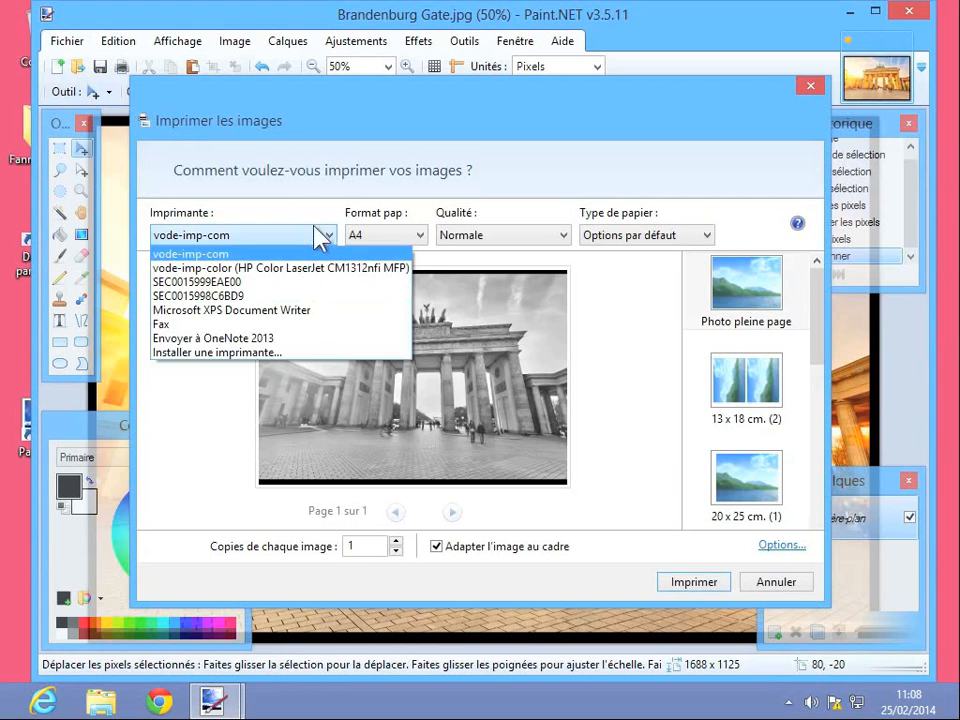
left_click(320, 237)
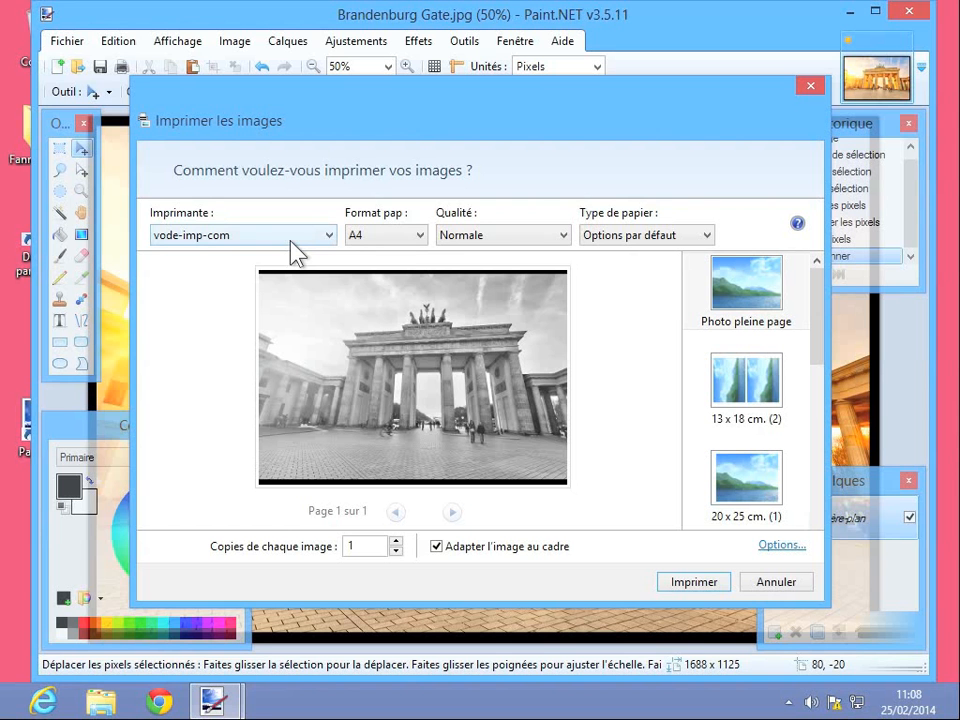
left_click(294, 240)
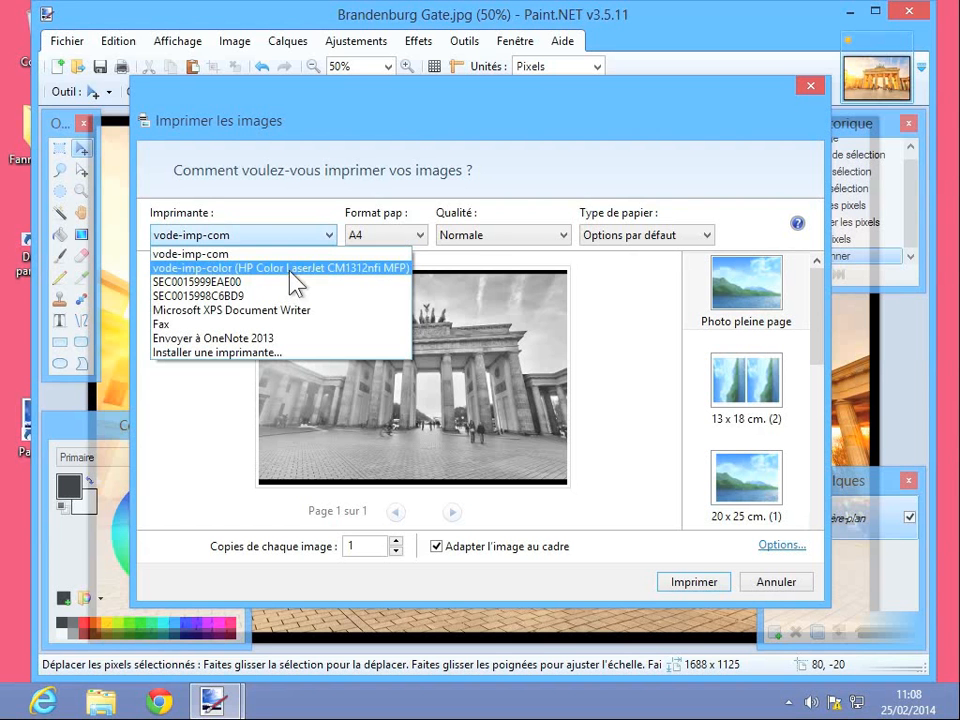
left_click(296, 282)
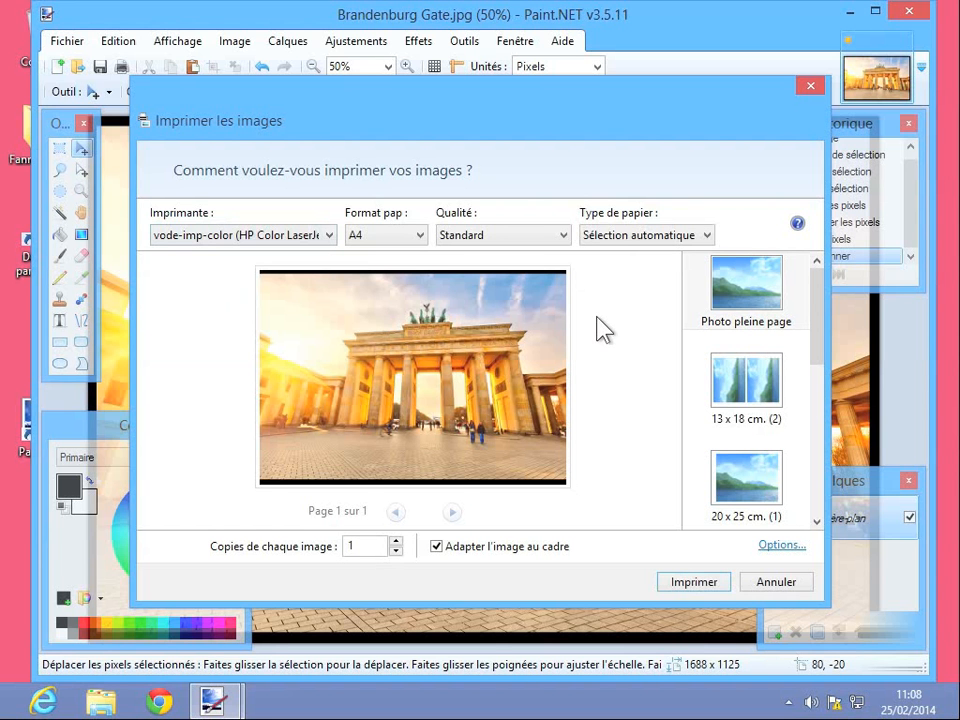
Step: Expand the list of paper formats to show the additional sizes and select A4
left_click(416, 237)
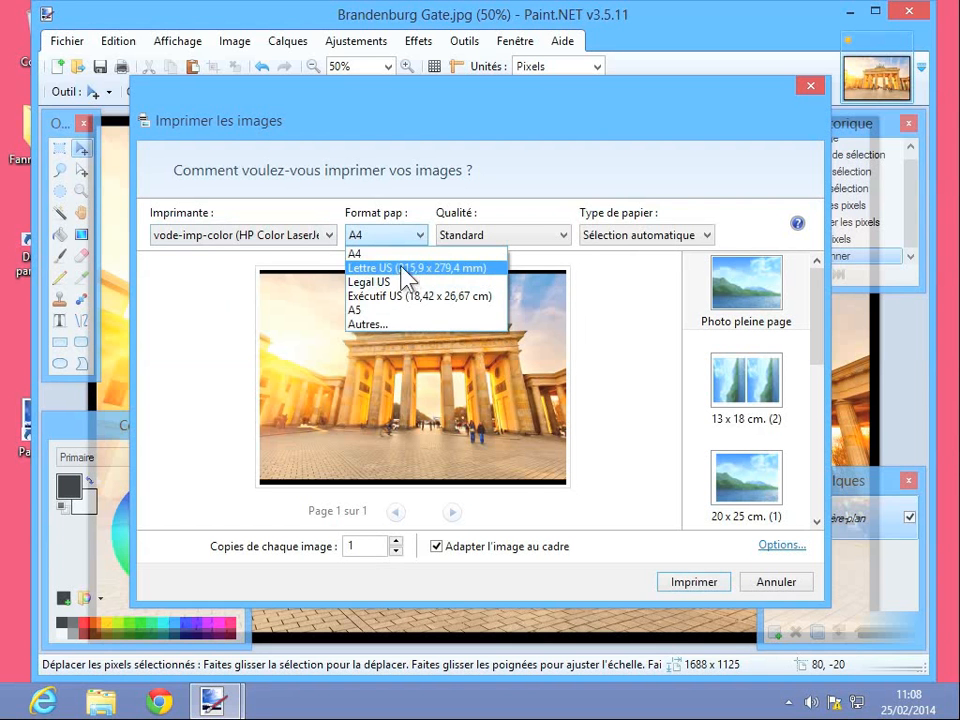
left_click(386, 324)
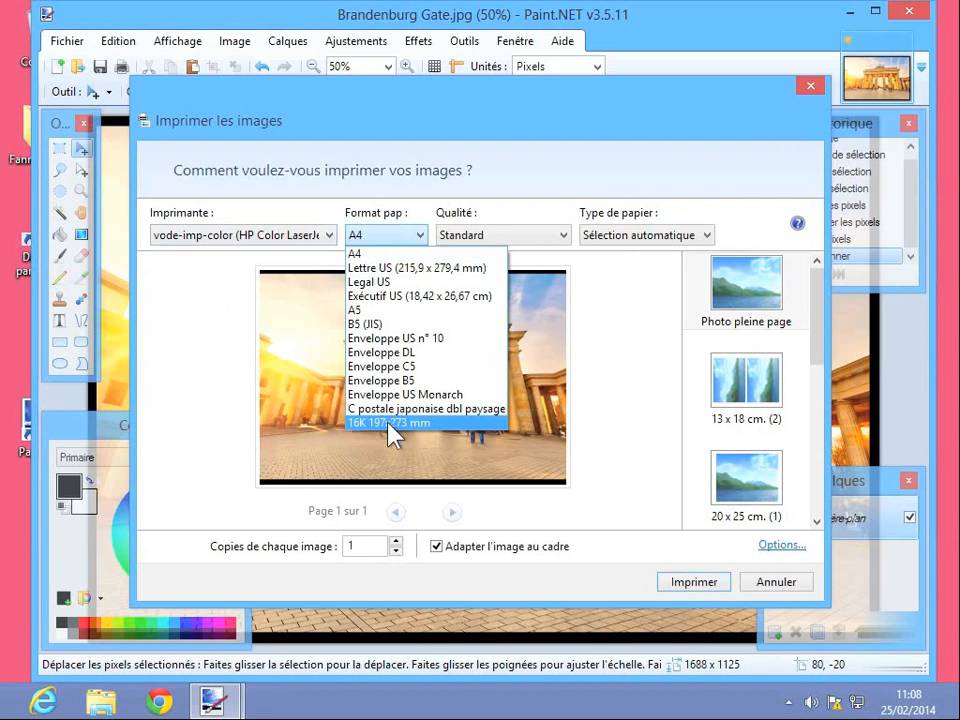
left_click(392, 254)
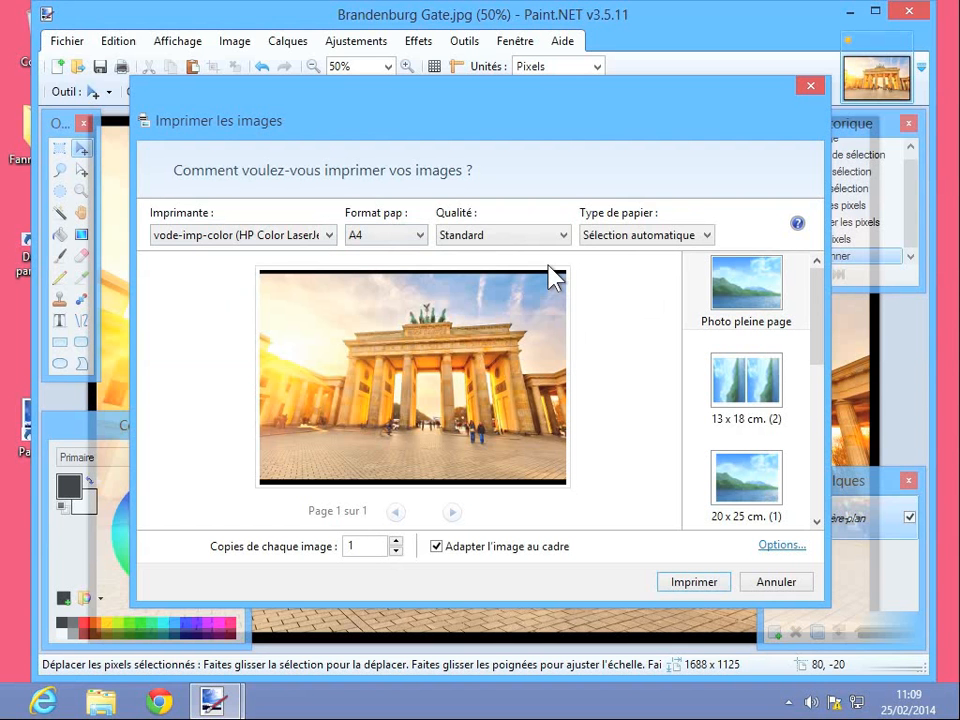
Step: Set the paper type to HP Color Laser, photo brillant 220 g and the print quality to Élevée
left_click(707, 235)
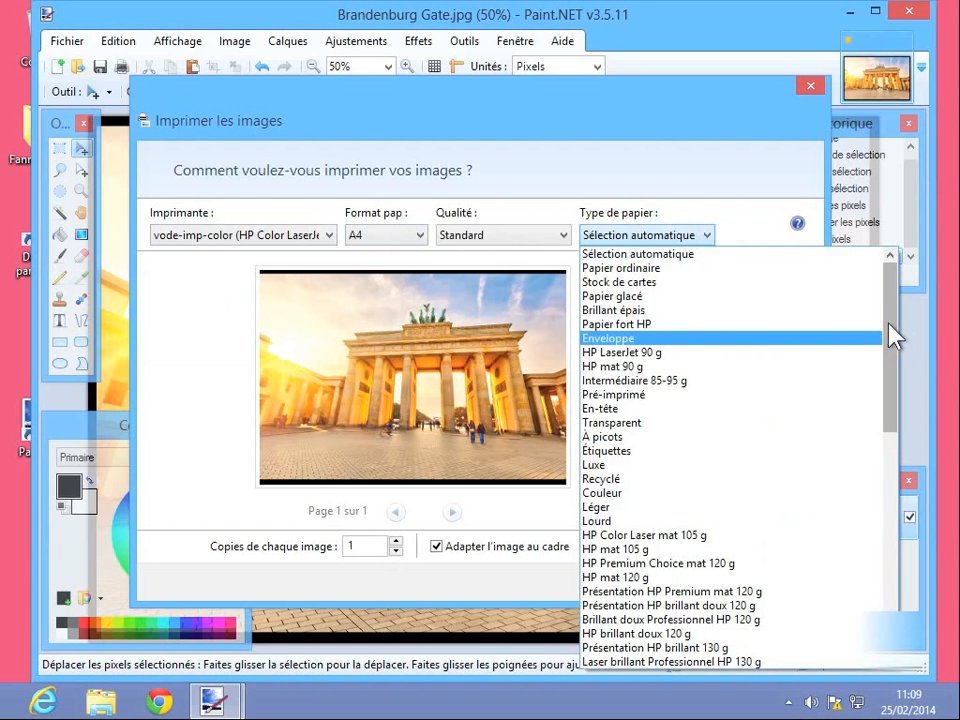
mouse_move(889, 337)
left_mouse_down()
mouse_move(874, 516)
mouse_move(873, 398)
mouse_move(874, 390)
mouse_move(879, 407)
mouse_move(888, 323)
left_mouse_up()
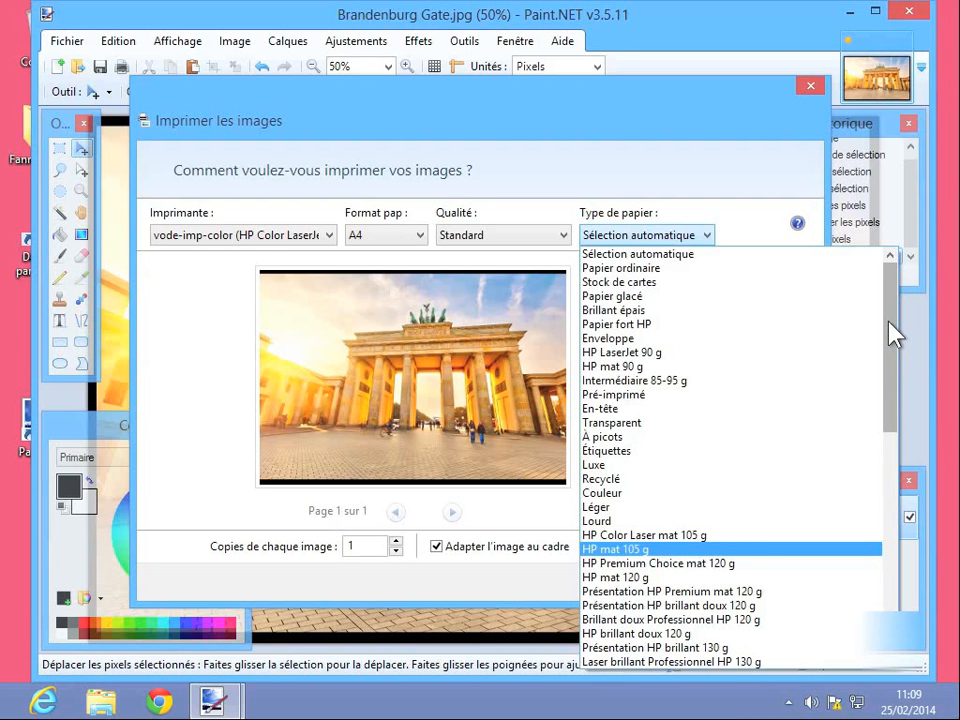
left_click_drag(893, 335, 874, 439)
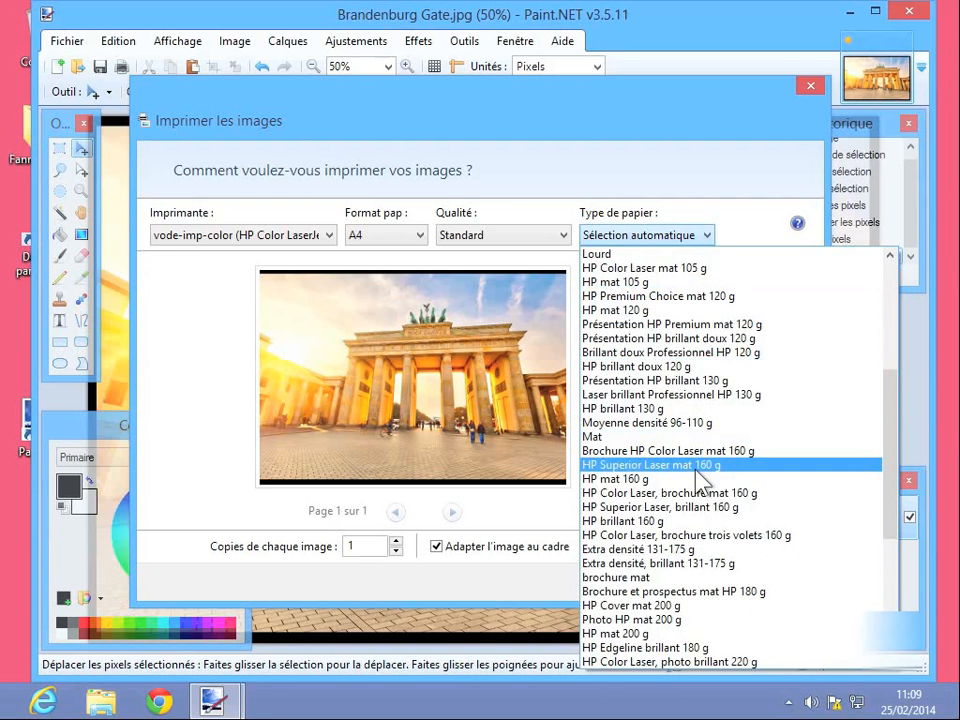
left_click_drag(889, 500, 889, 578)
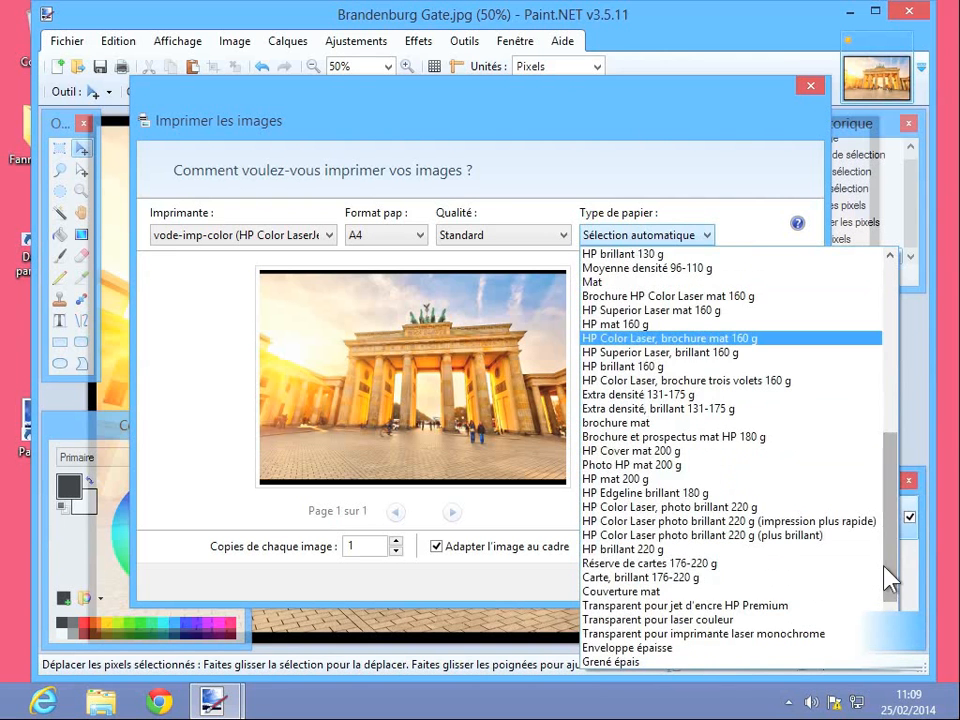
left_click(660, 508)
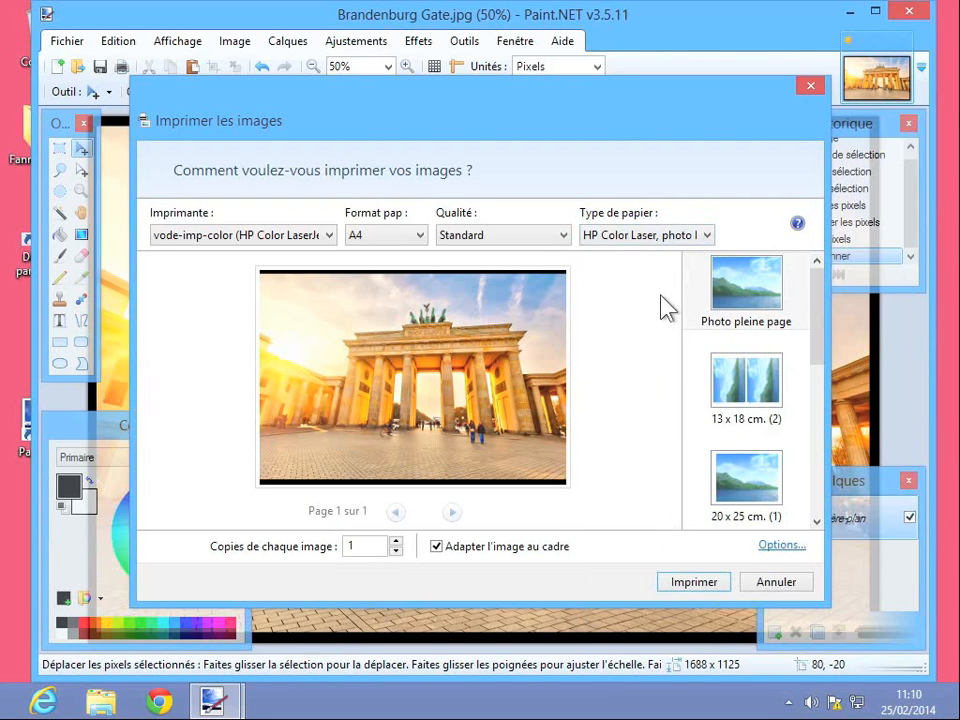
left_click(562, 240)
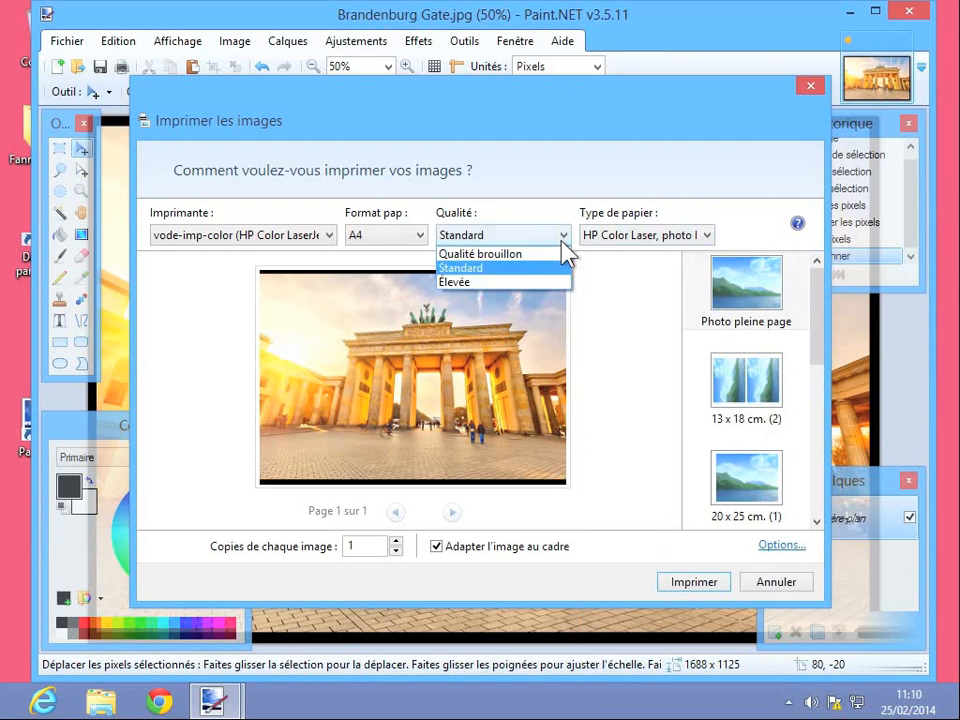
left_click(525, 284)
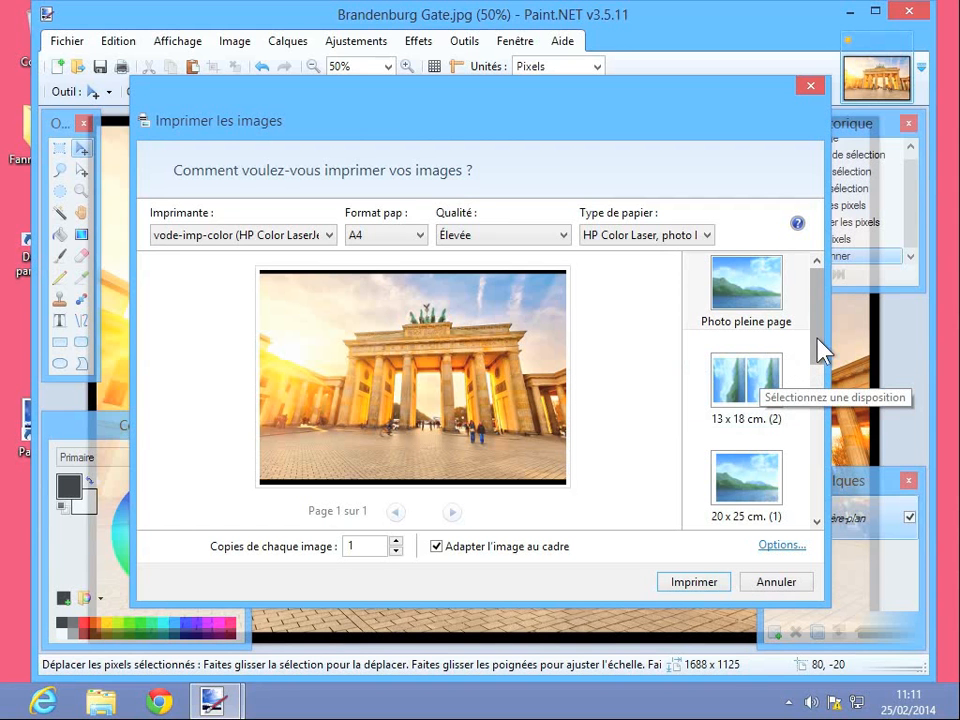
Step: Preview the image in the 20 x 25 cm, 13 x 18 cm, 10 x 15 cm, 9 x 13 cm and Planche contact layouts
left_click_drag(818, 350, 820, 370)
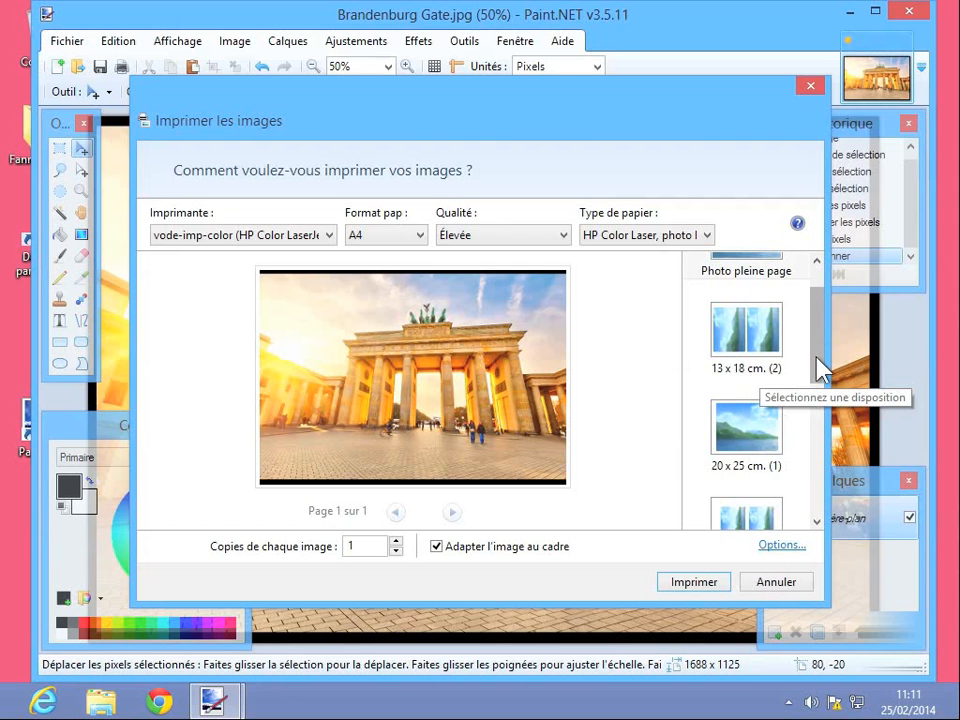
left_click(758, 441)
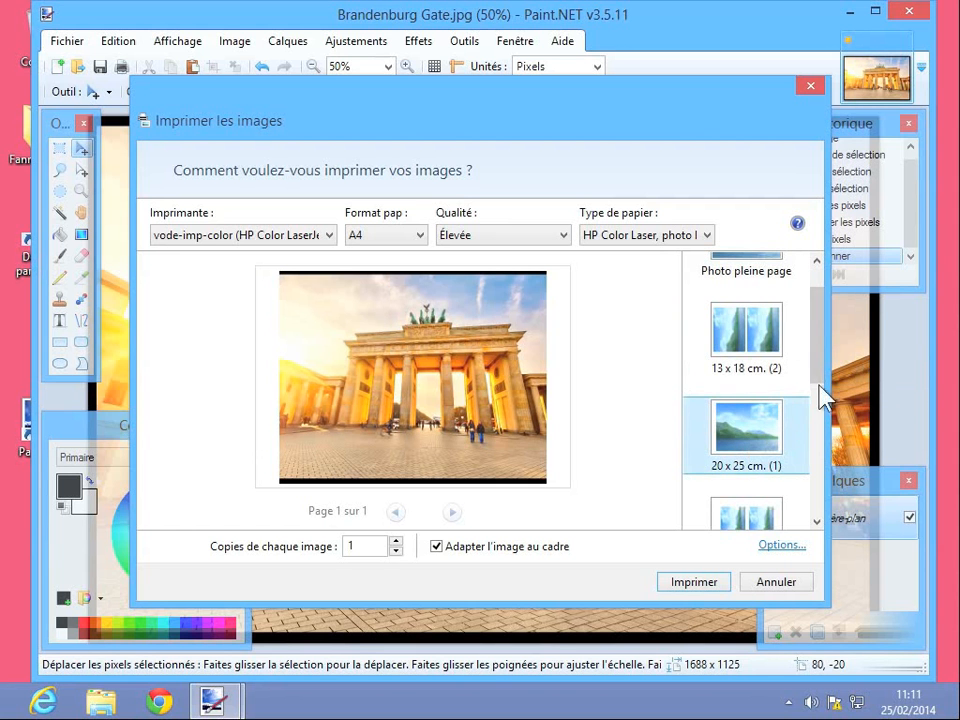
left_click(764, 351)
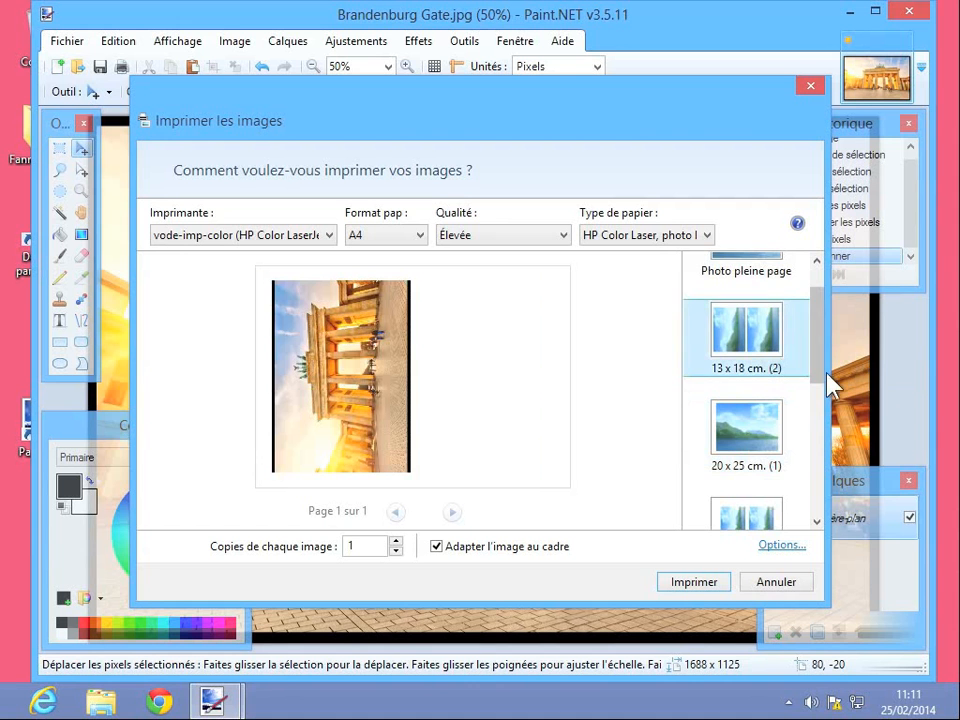
left_click_drag(816, 370, 807, 410)
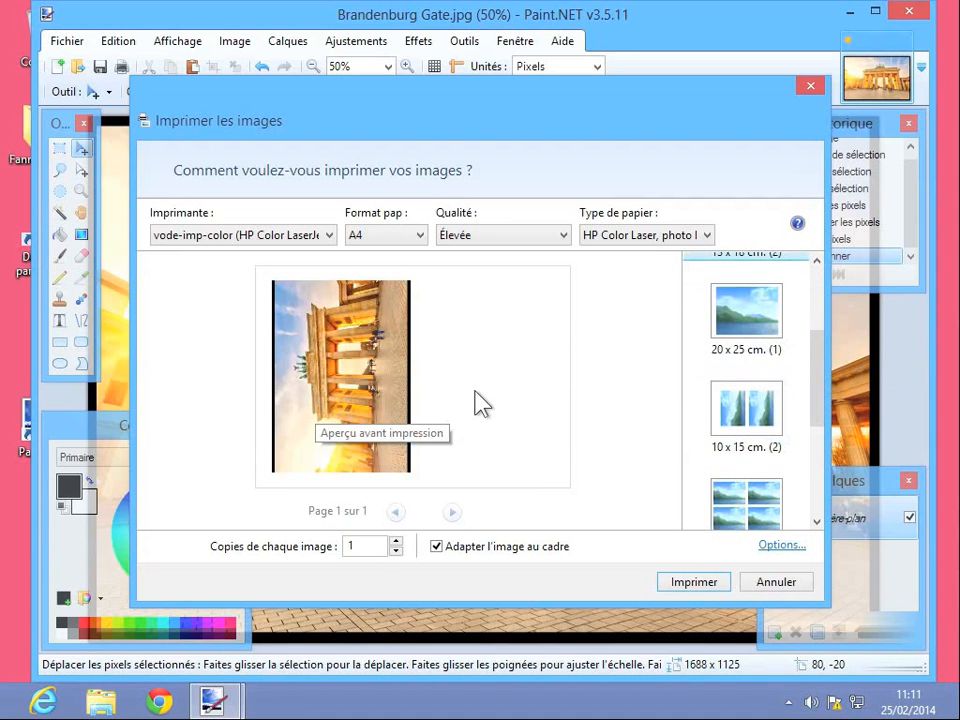
left_click(776, 440)
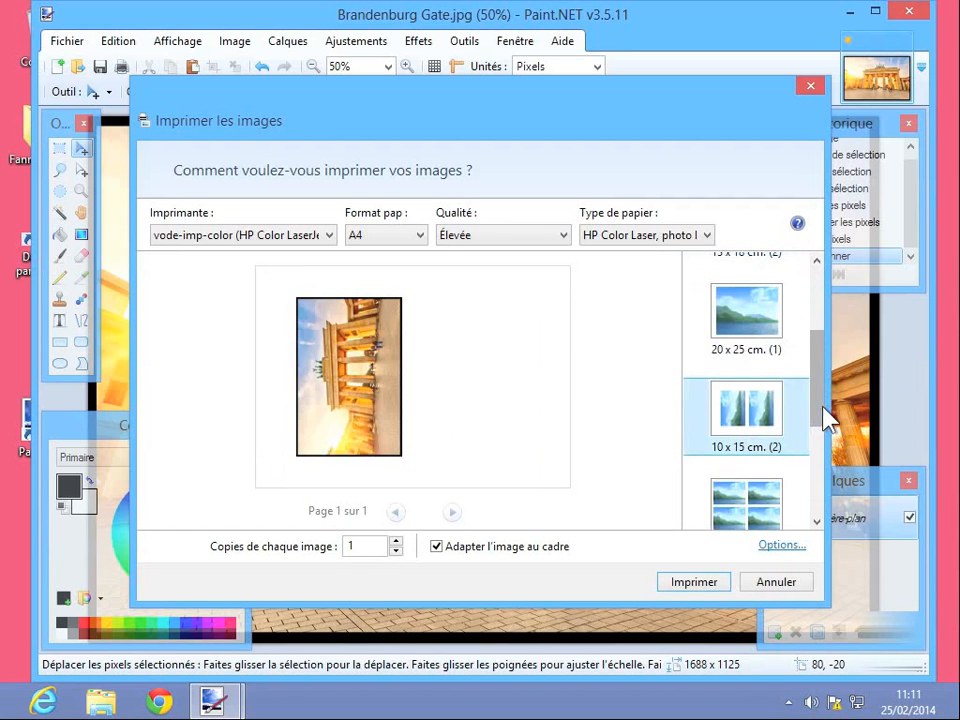
scroll(818, 420, "down", 1)
left_click(750, 430)
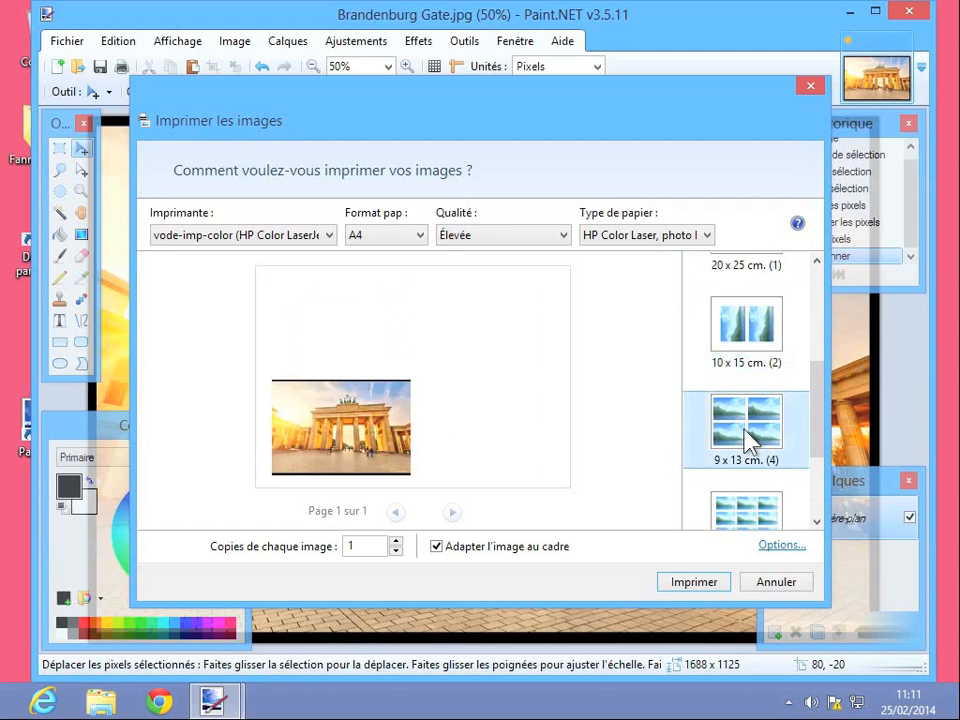
scroll(815, 490, "down", 2)
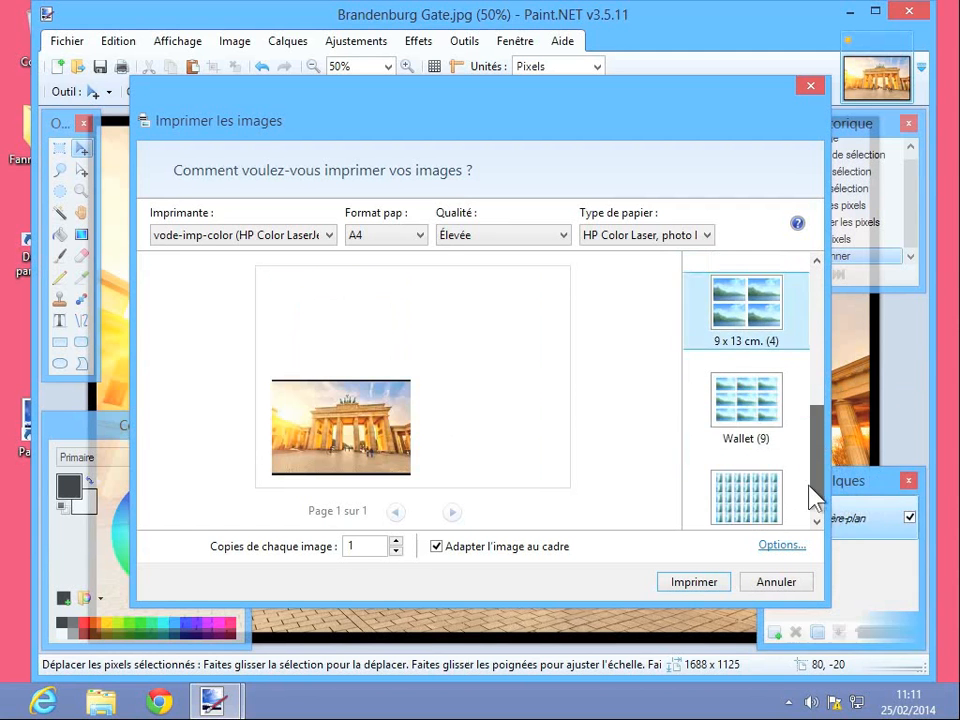
left_click(735, 500)
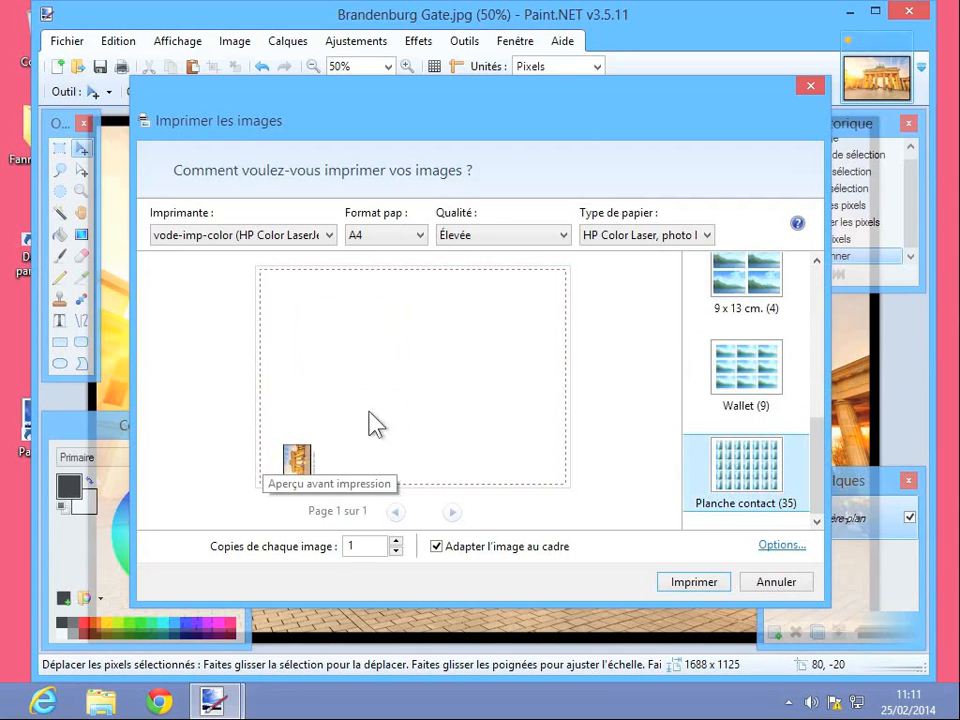
Step: Select the 20 x 25 cm layout and turn off fitting the image to the frame
scroll(824, 495, "up", 5)
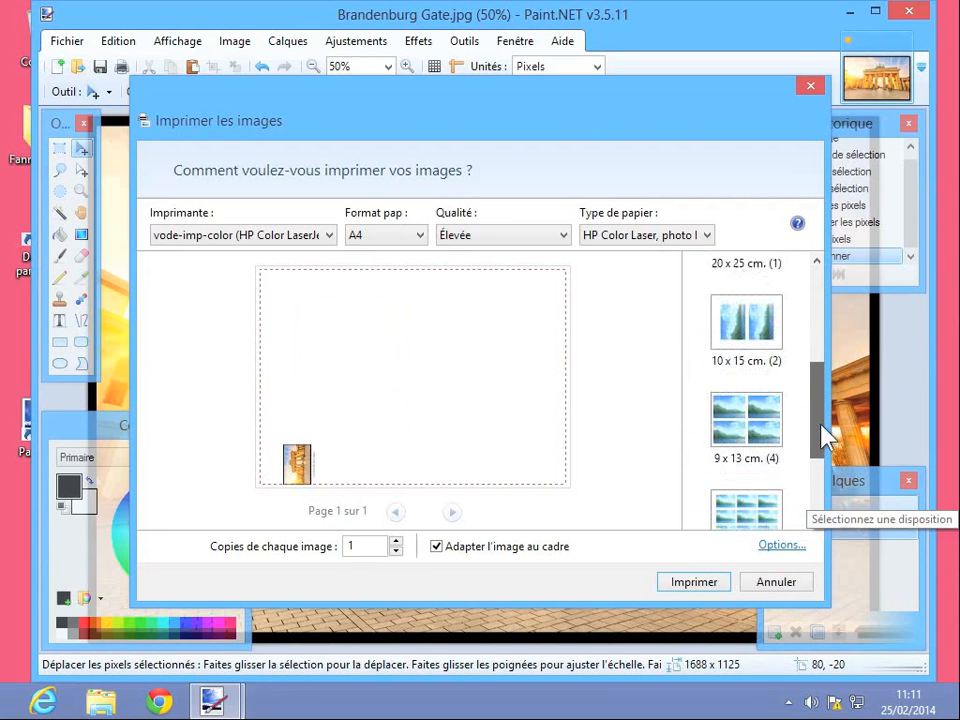
left_click(745, 378)
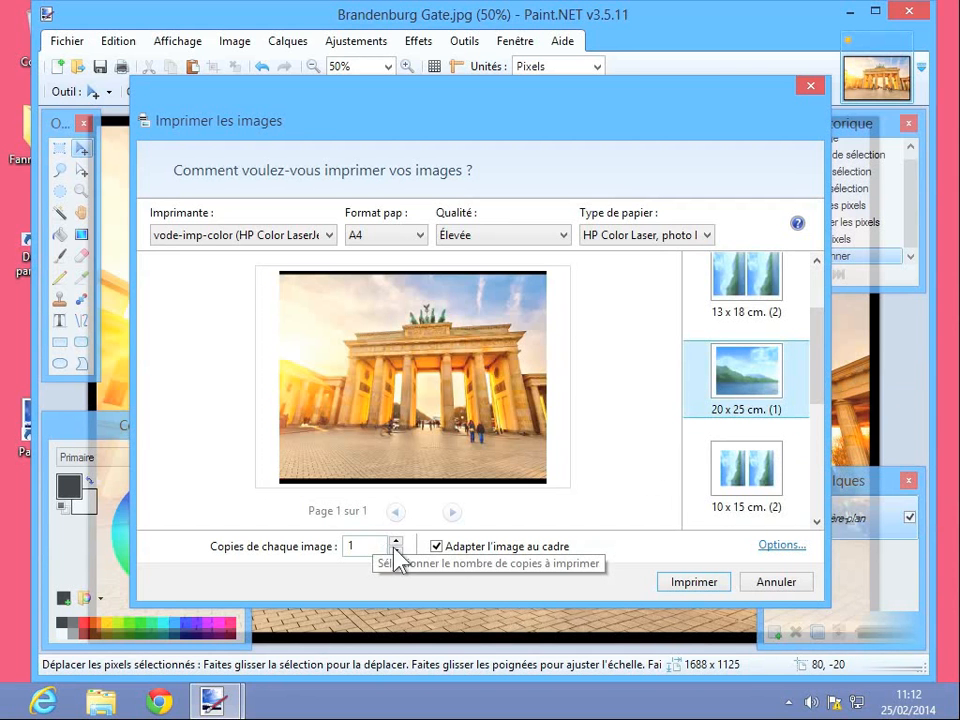
left_click(435, 547)
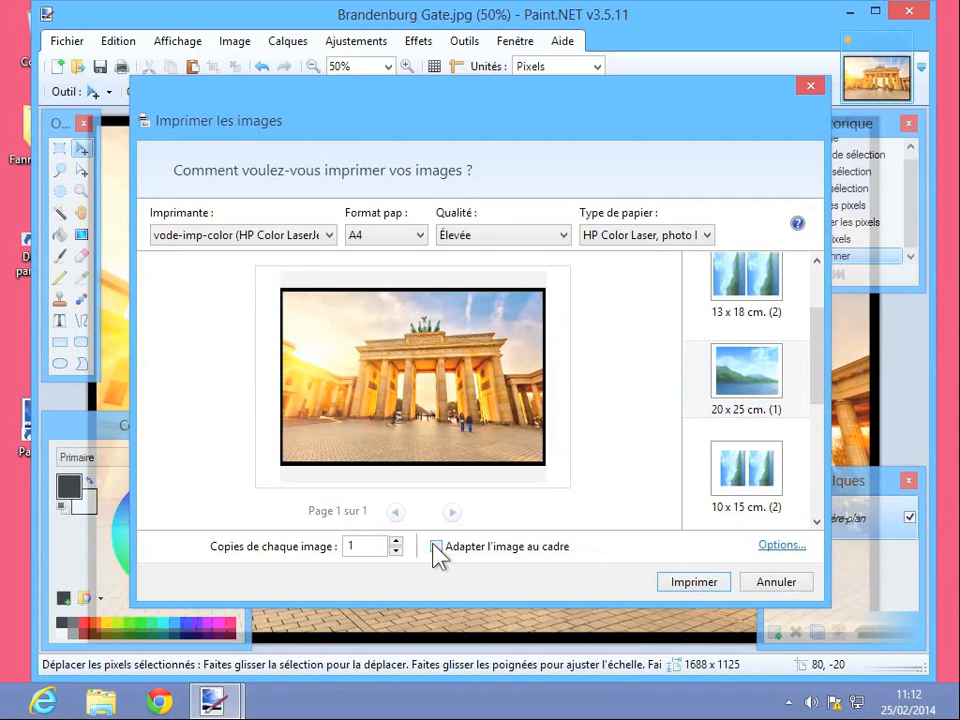
left_click(435, 547)
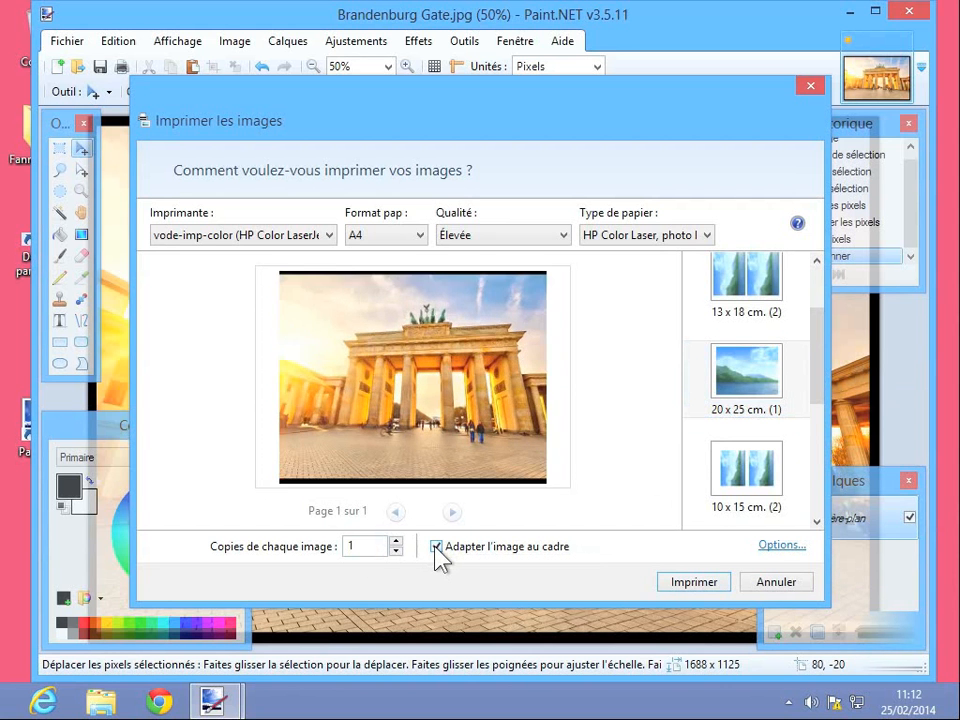
left_click(435, 547)
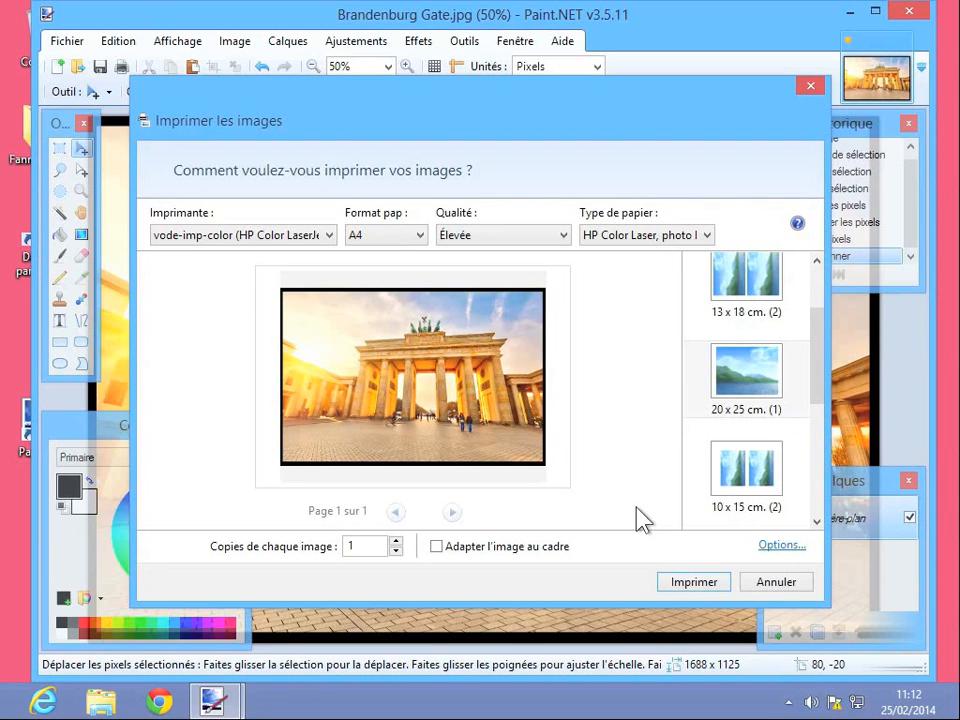
Step: Review the page orientation choices in the printer's properties, keep Paysage, and accept the settings
left_click(779, 548)
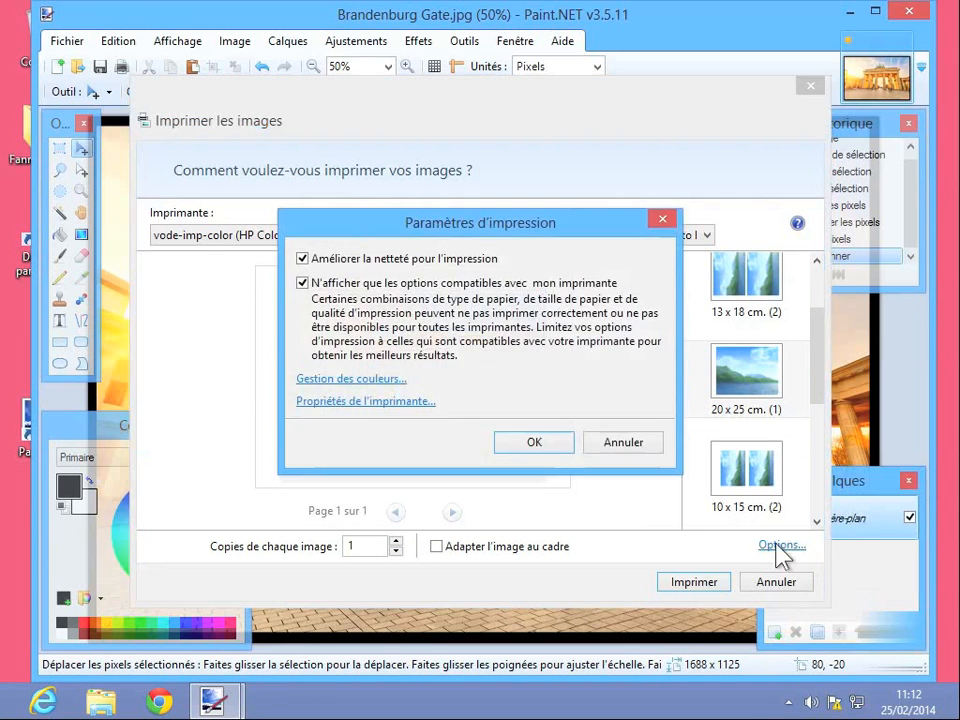
left_click(380, 405)
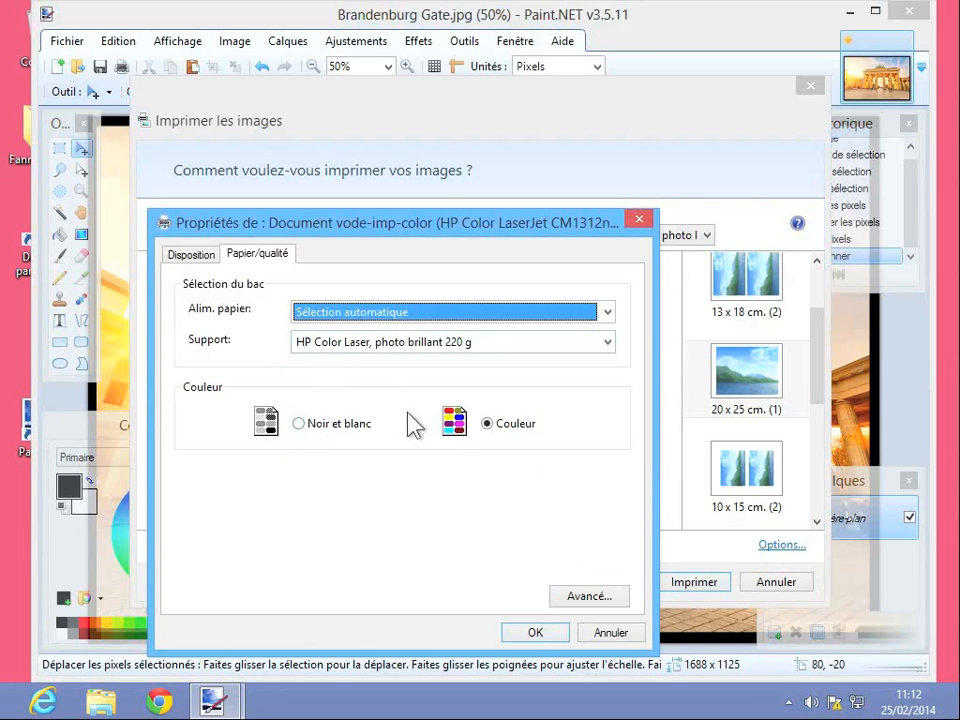
left_click(191, 254)
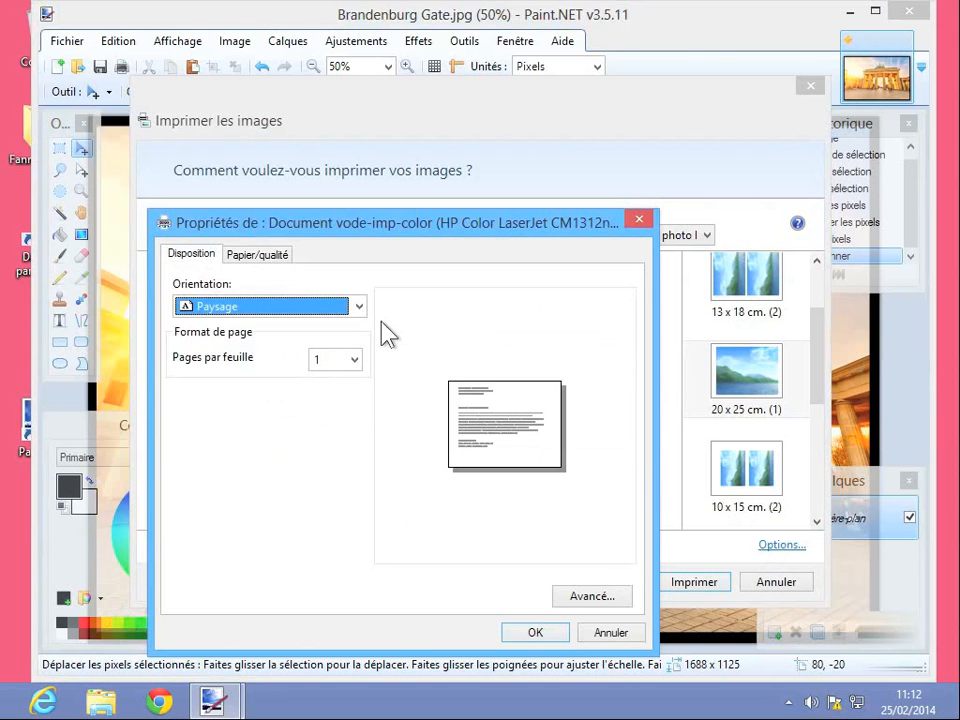
left_click(358, 307)
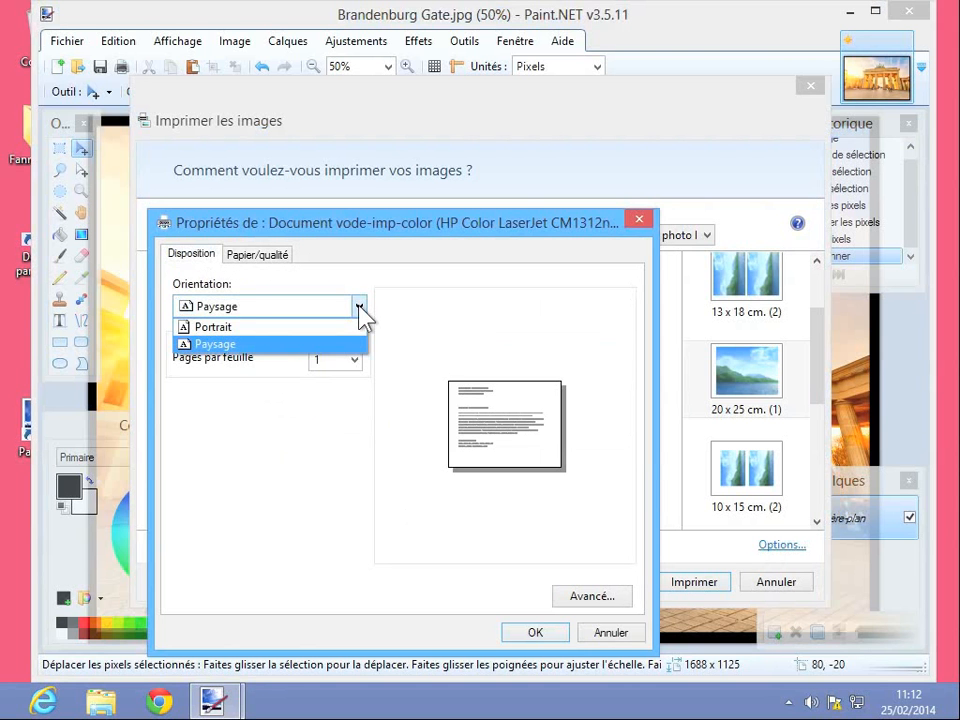
left_click(428, 318)
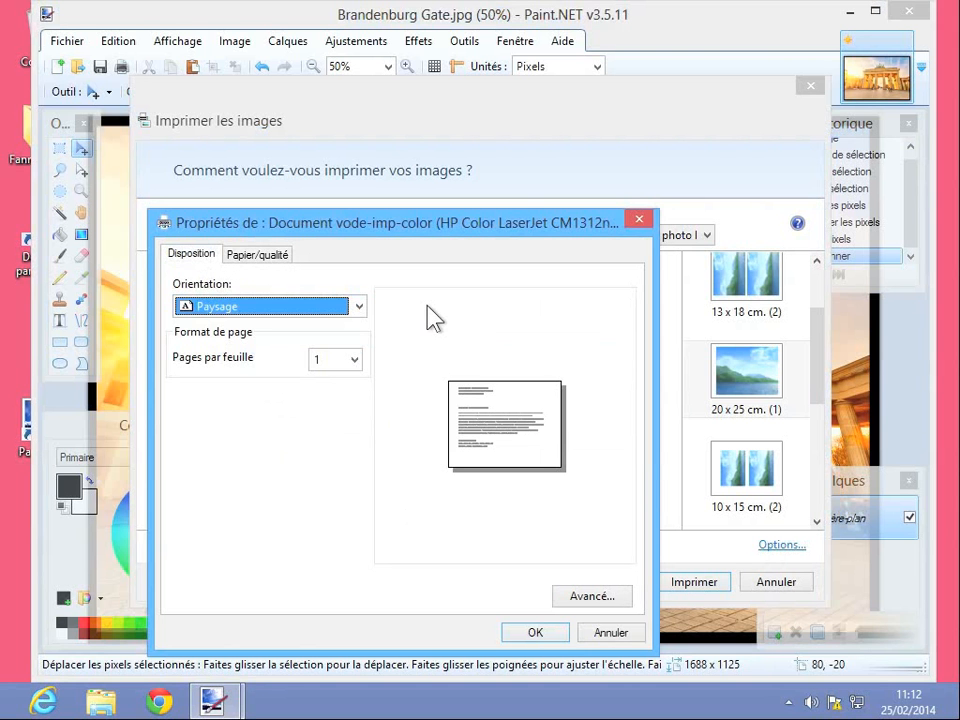
left_click(533, 633)
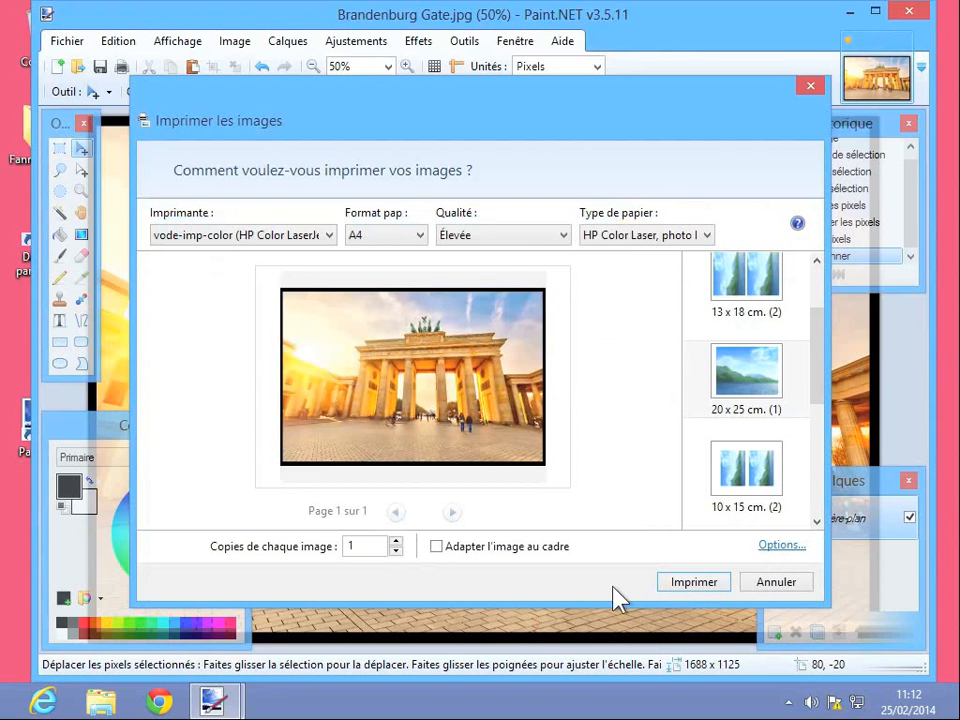